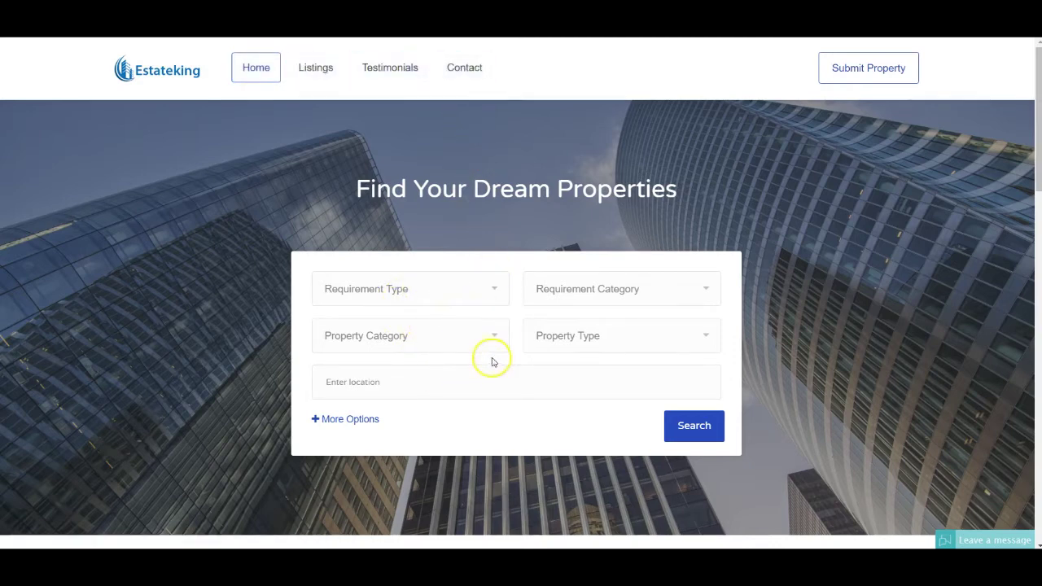
# Review the (725) 2 BHK Residential Apartment listing details, then go to Submit Property.
pyautogui.scroll(-3, 492, 364)
pyautogui.scroll(-2, 492, 364)
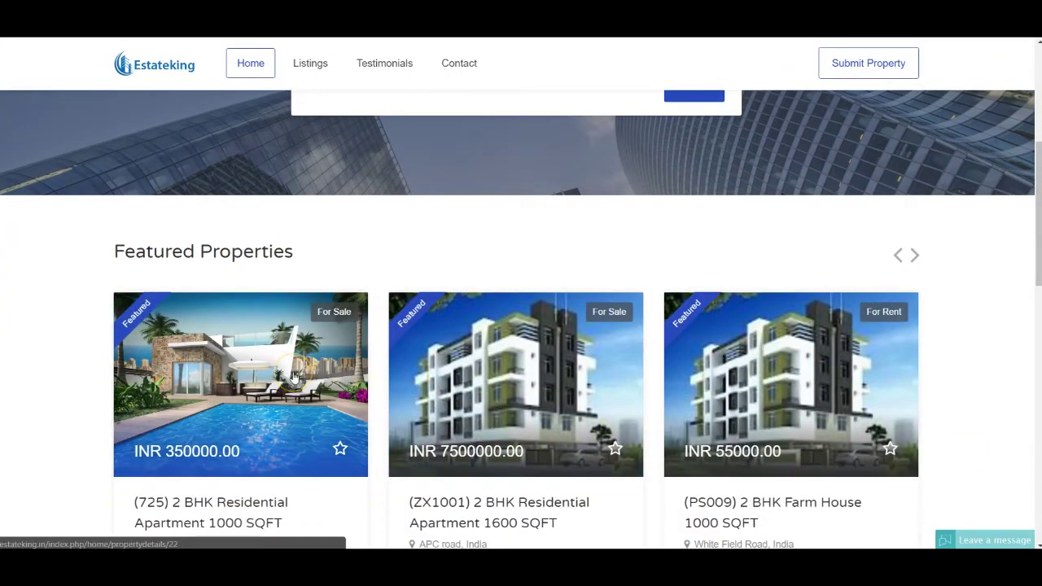
pyautogui.click(294, 379)
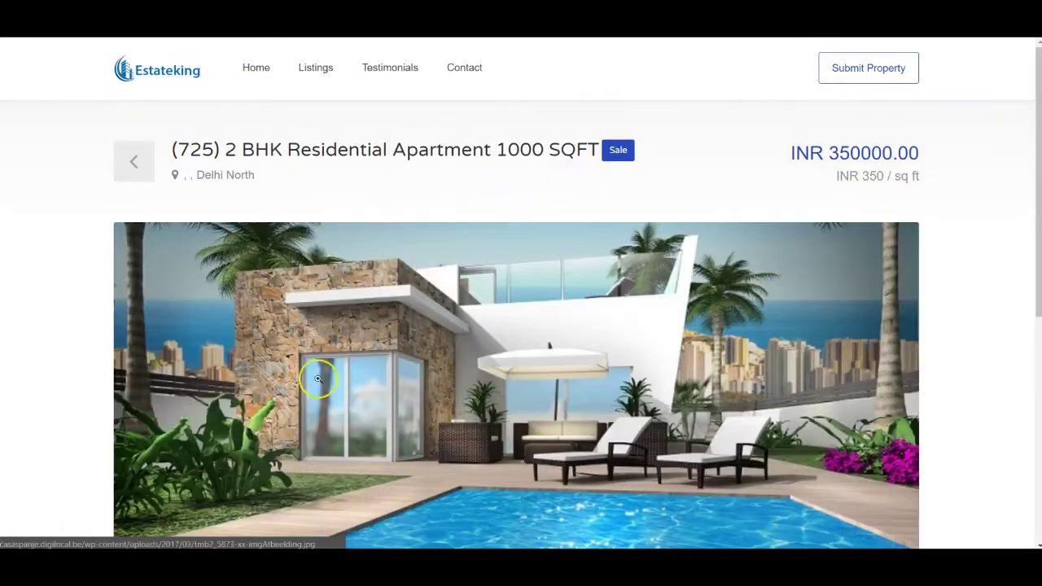
pyautogui.scroll(-3, 510, 376)
pyautogui.scroll(-2, 509, 377)
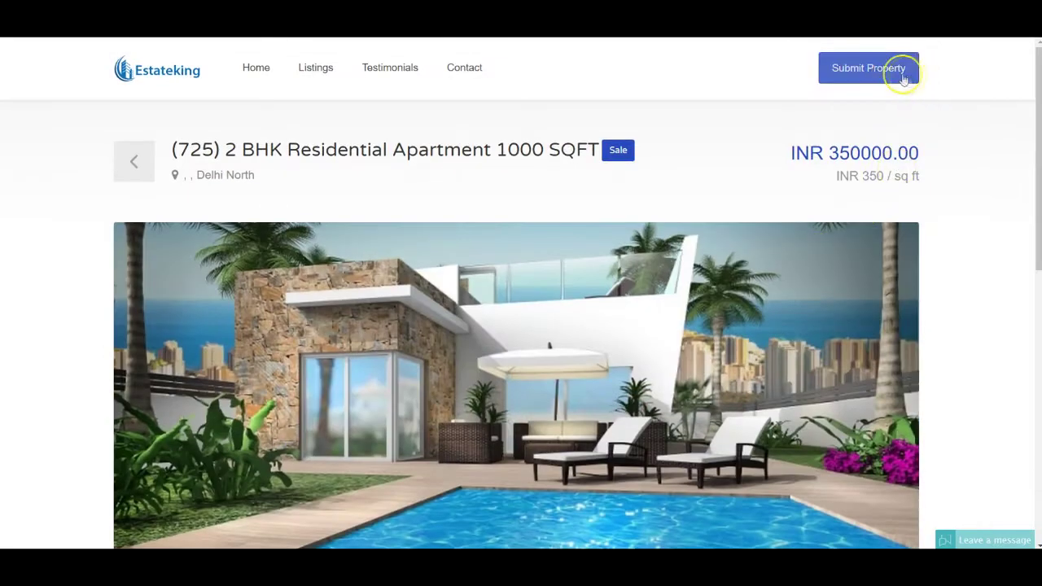
pyautogui.click(903, 77)
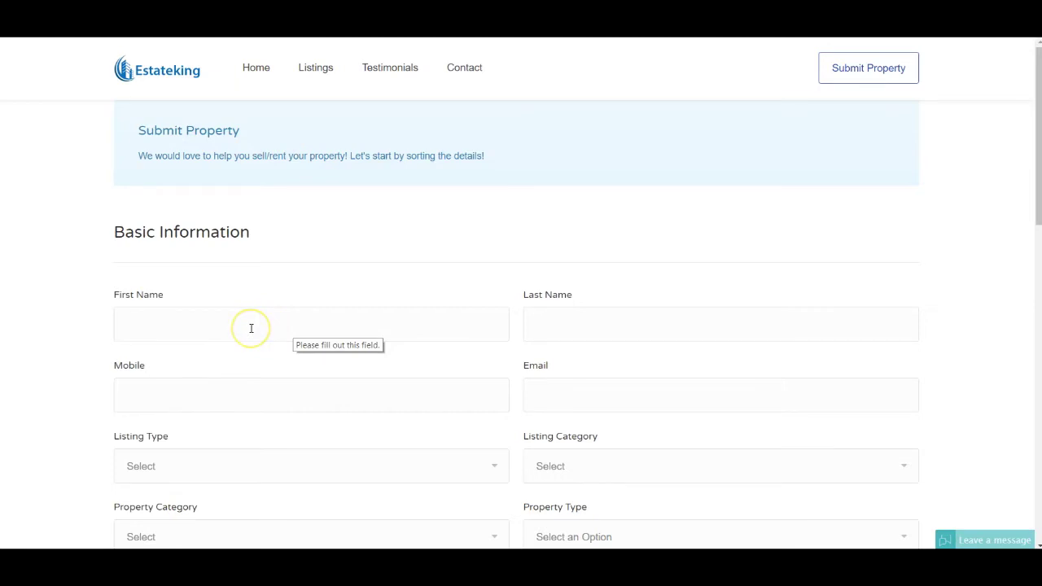
# Set listing type to Sale, listing category to New, and property category to Residential.
pyautogui.click(174, 321)
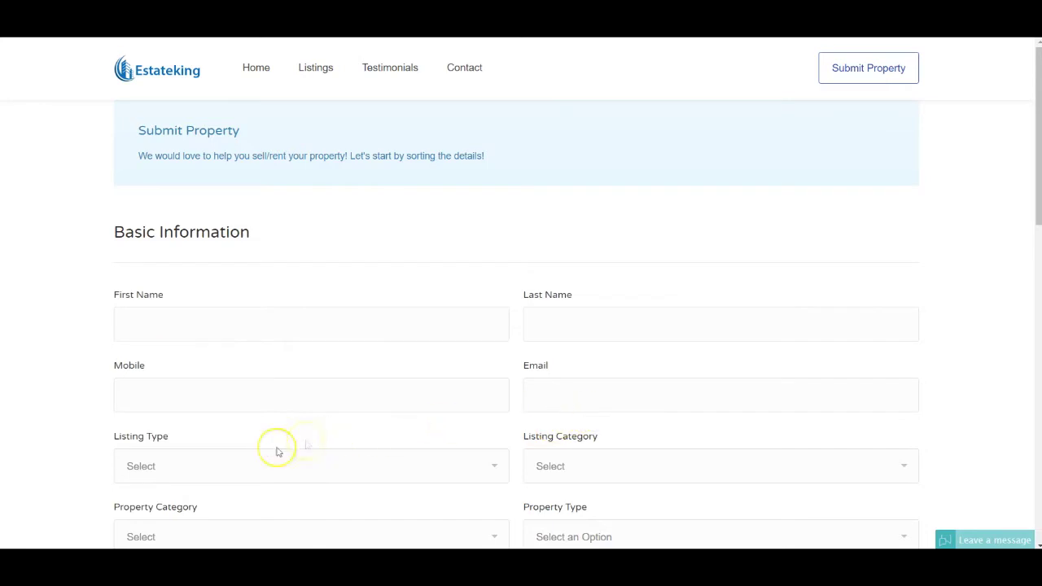
pyautogui.scroll(-2, 274, 447)
pyautogui.click(216, 336)
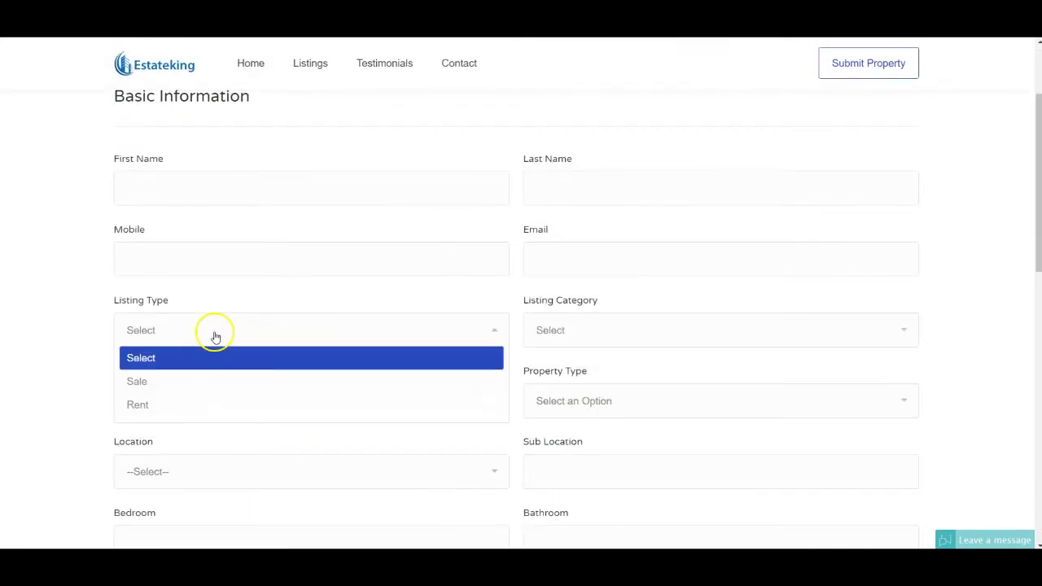
pyautogui.click(181, 388)
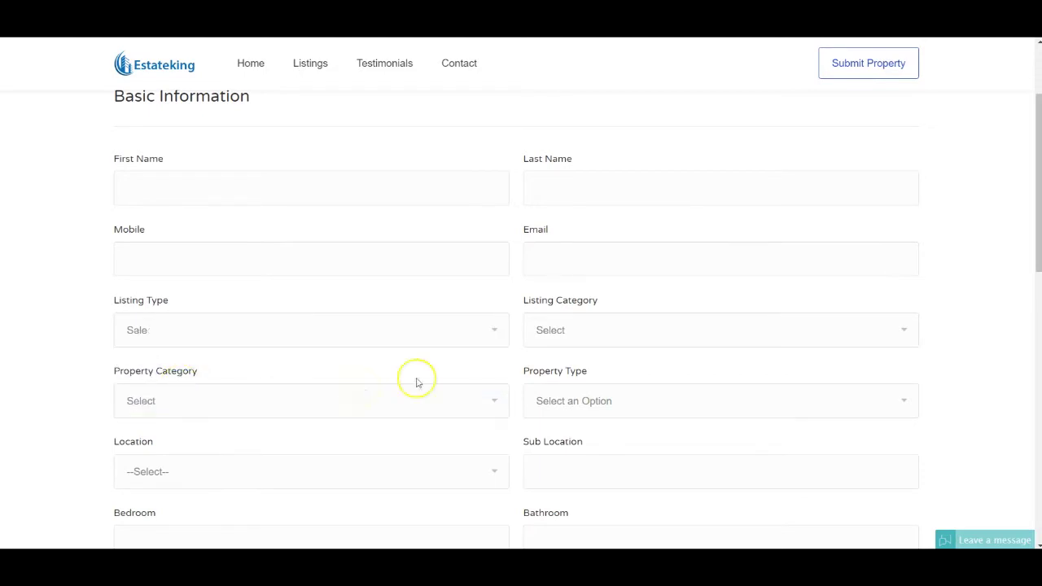
pyautogui.click(559, 334)
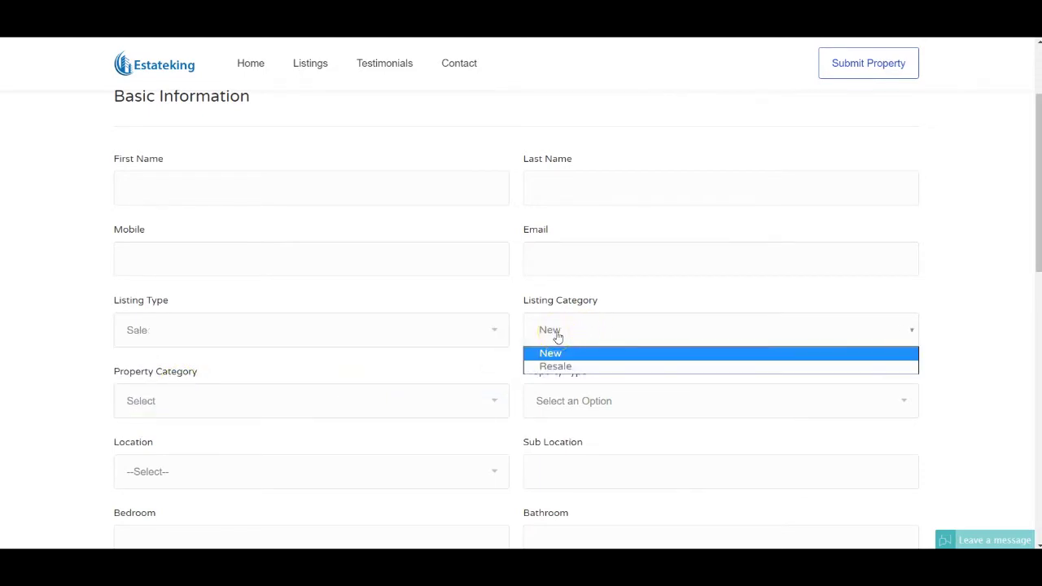
pyautogui.click(265, 404)
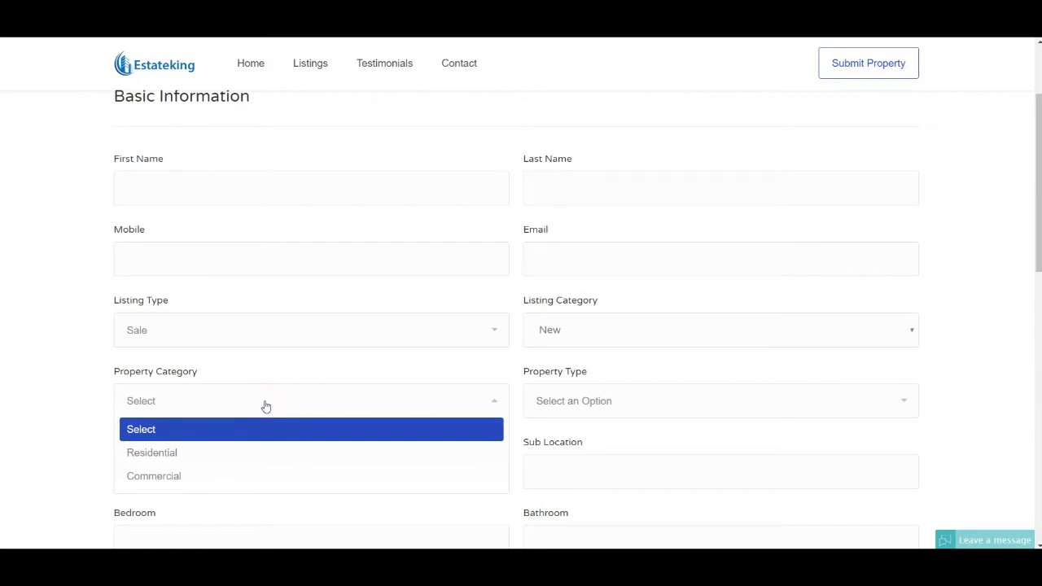
pyautogui.click(251, 457)
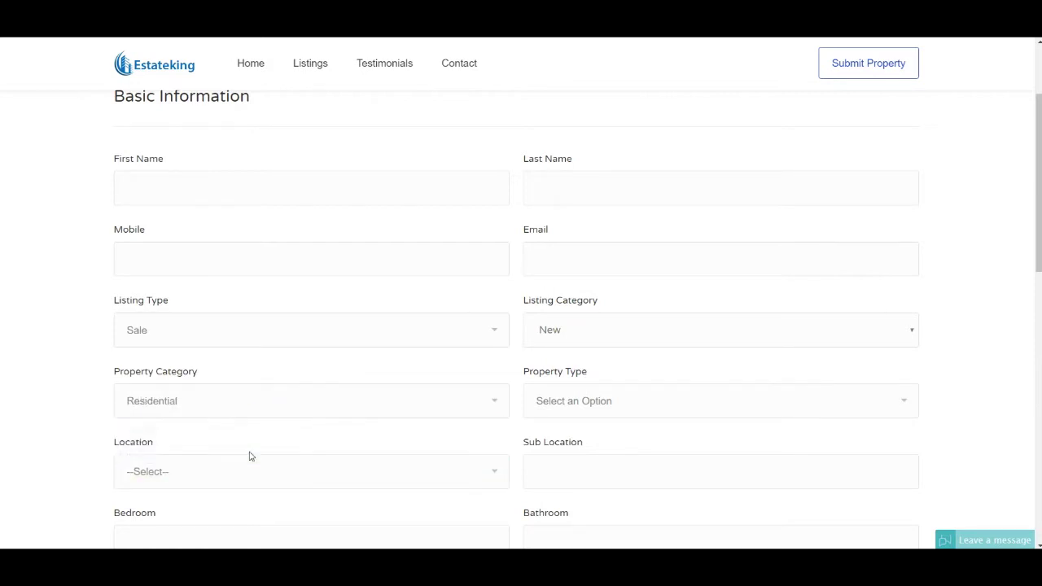
# Review the property type options and keep Residential Apartment.
pyautogui.click(586, 408)
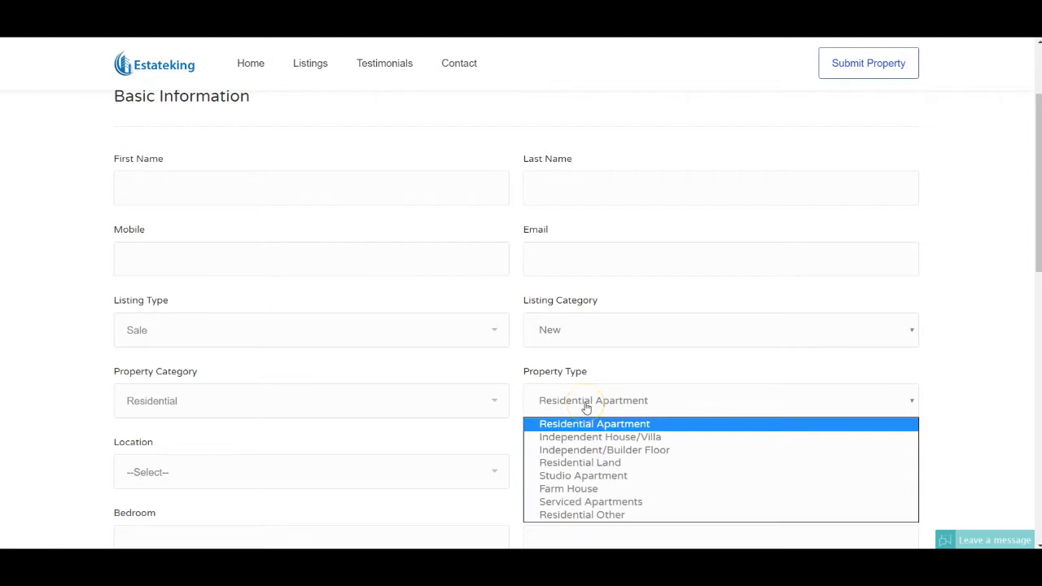
pyautogui.click(590, 440)
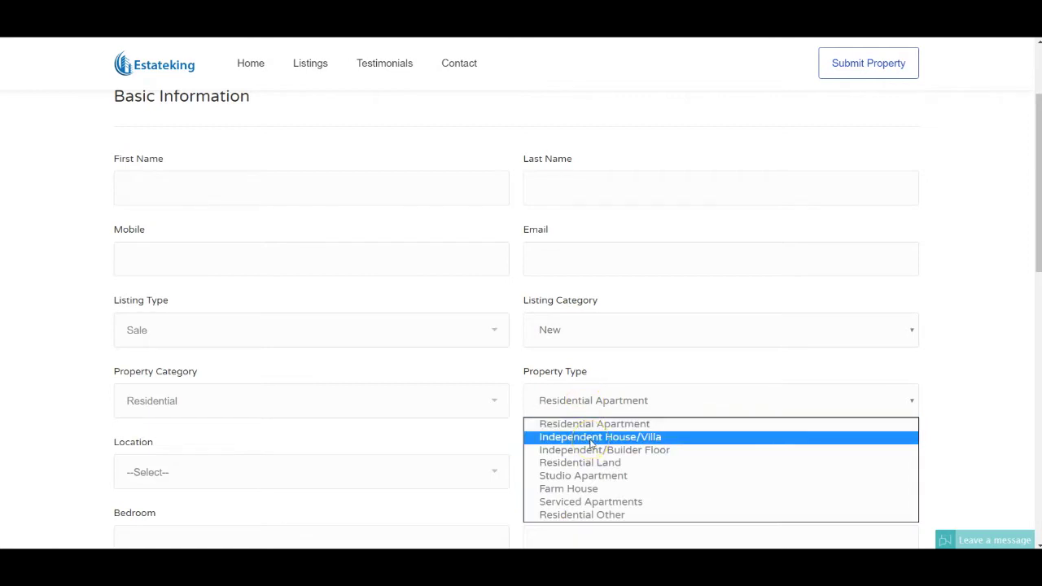
pyautogui.click(588, 469)
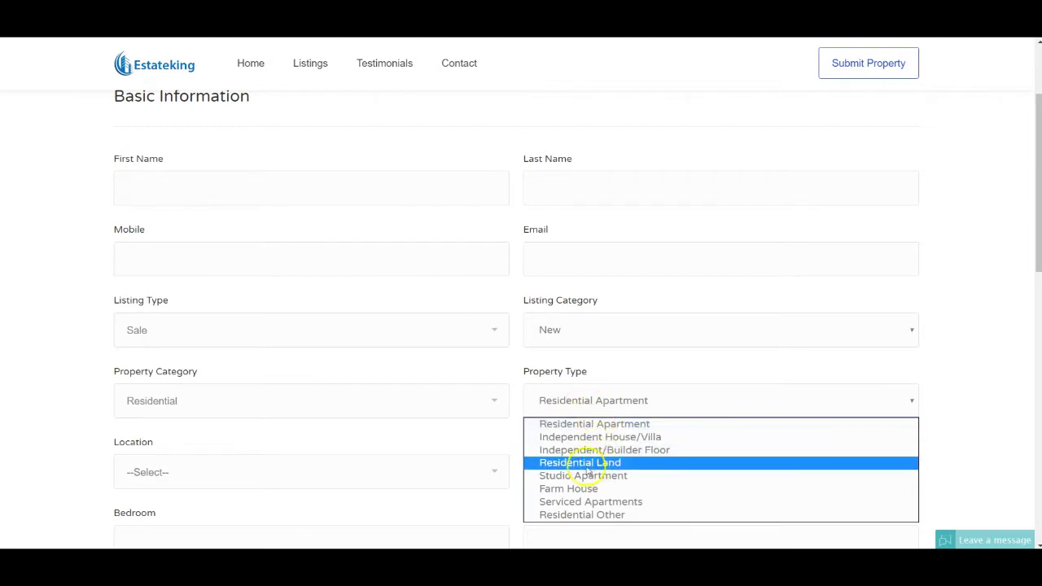
pyautogui.click(294, 473)
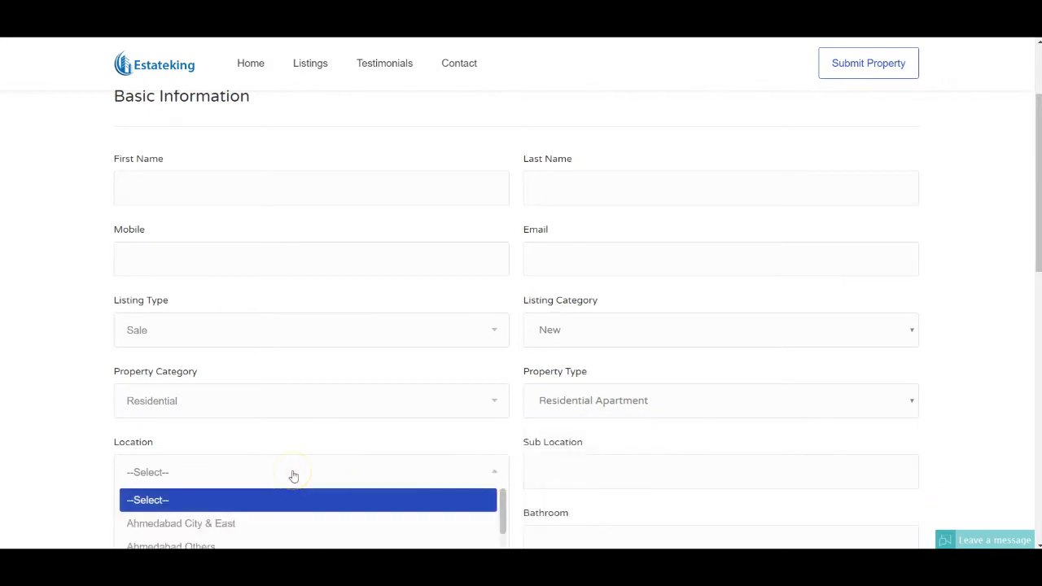
pyautogui.scroll(-2, 294, 476)
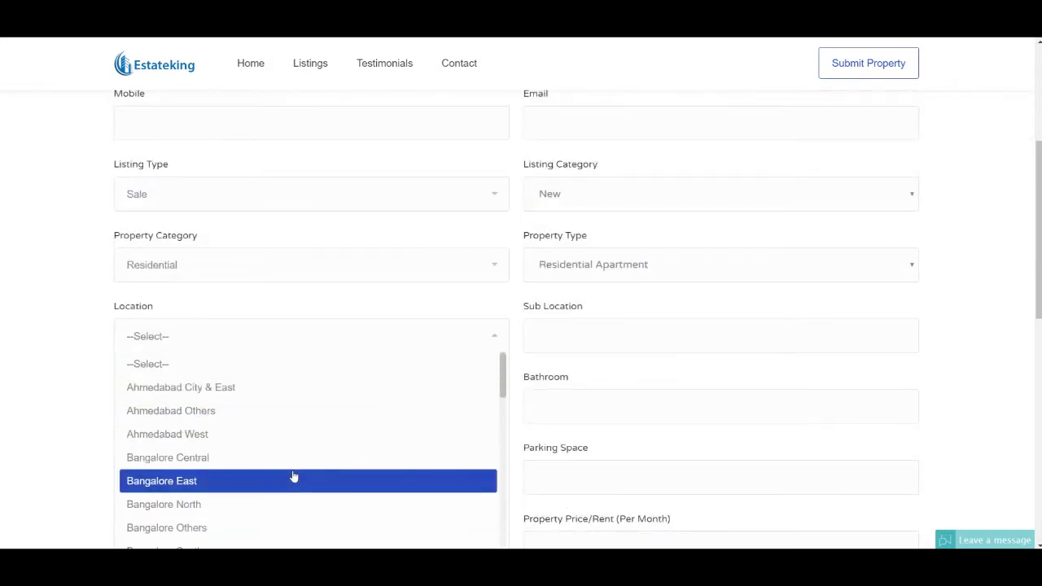
# Set location to Bangalore East with sub location Raja Rajeshwari Nagar.
pyautogui.click(245, 488)
pyautogui.click(246, 489)
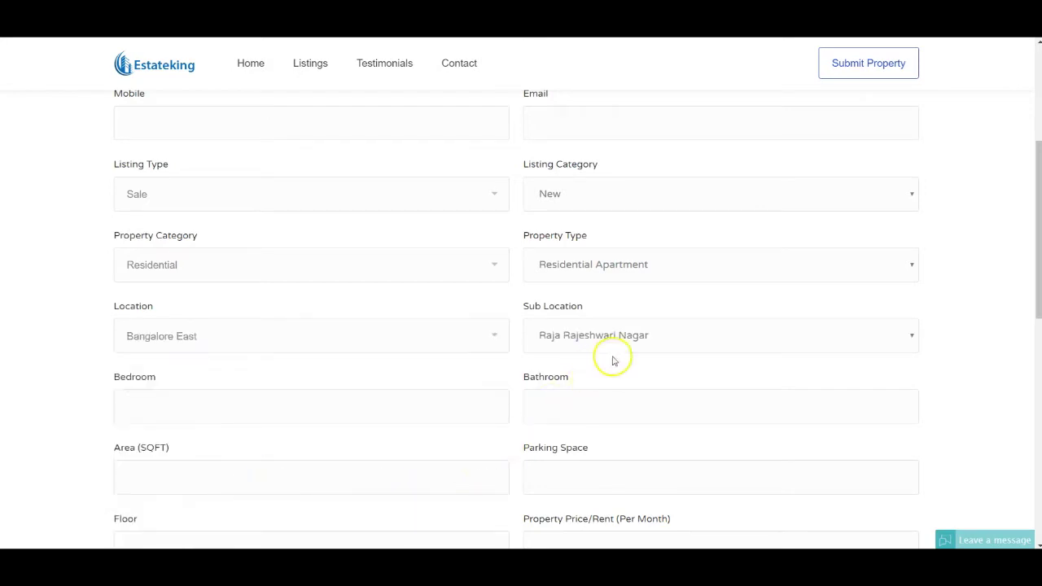
pyautogui.click(587, 342)
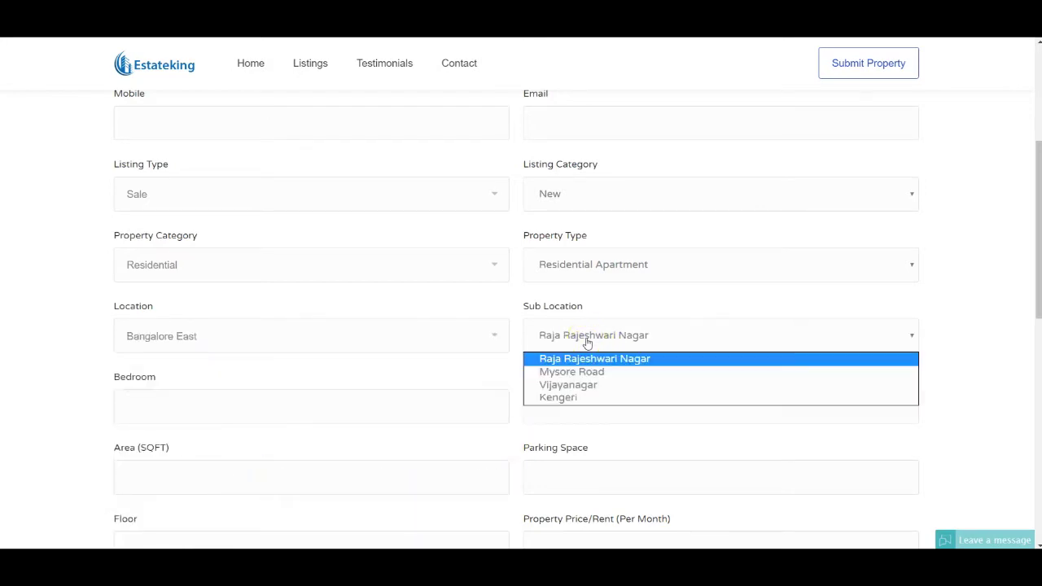
pyautogui.click(324, 408)
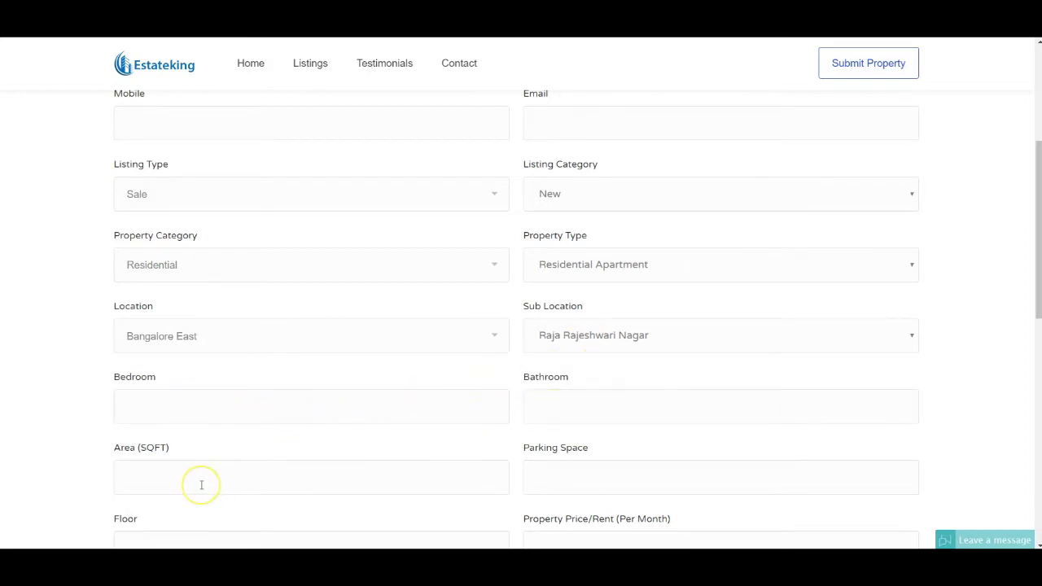
# Scroll through the remaining form fields down to the Submit button.
pyautogui.scroll(-2, 477, 491)
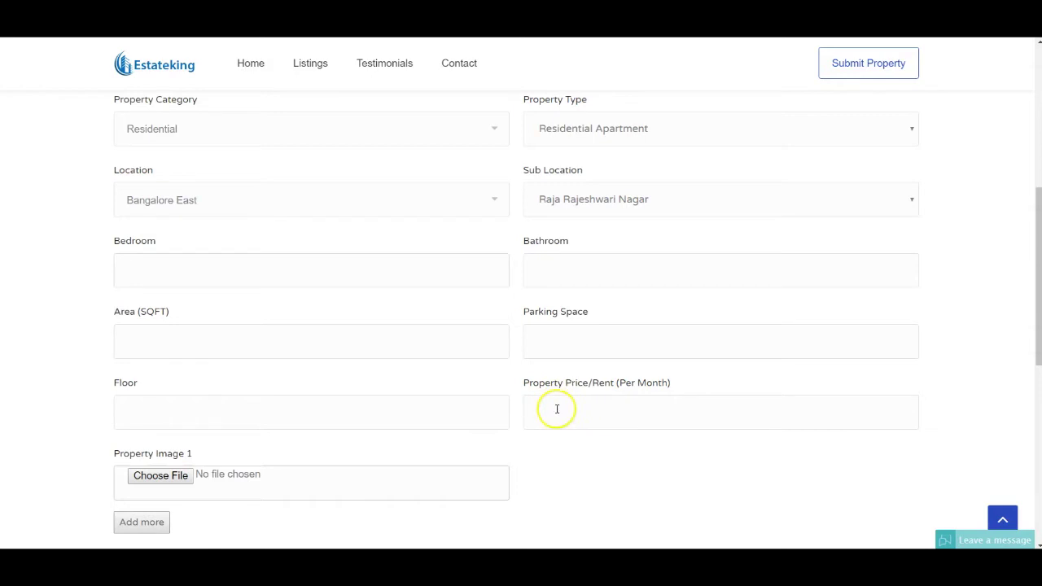
pyautogui.click(602, 416)
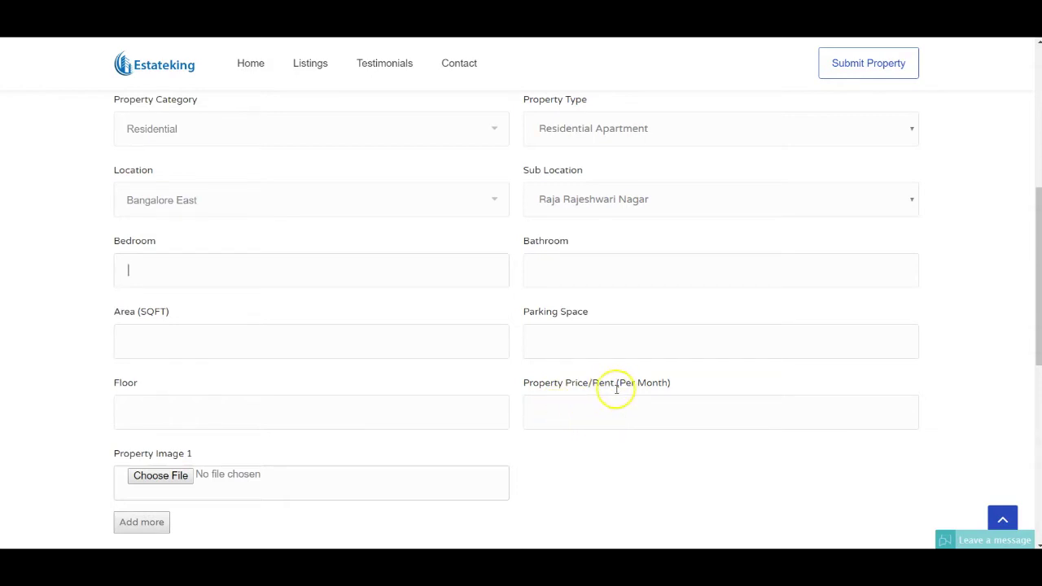
pyautogui.scroll(-3, 610, 405)
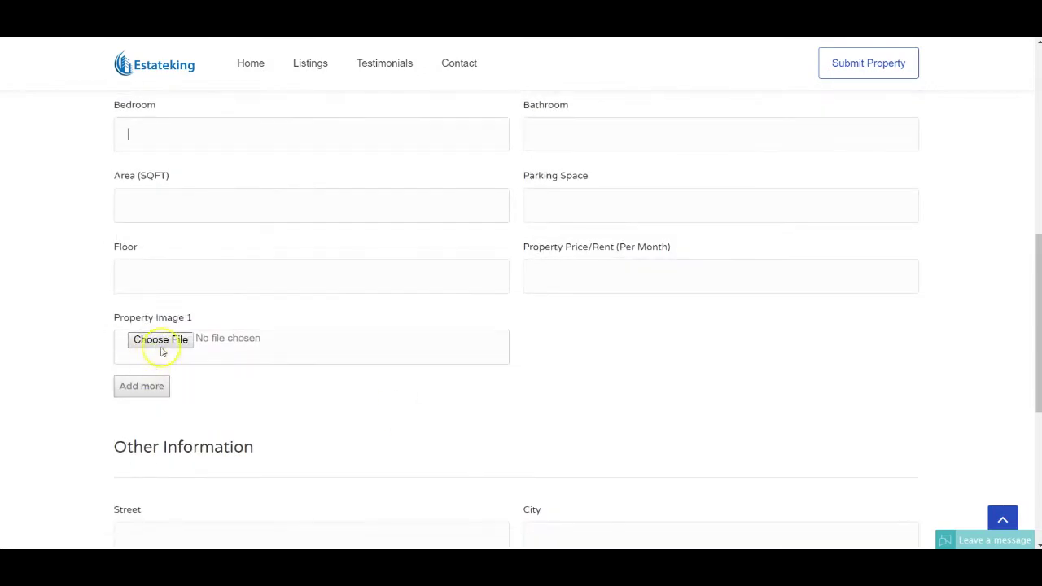
pyautogui.scroll(-5, 274, 400)
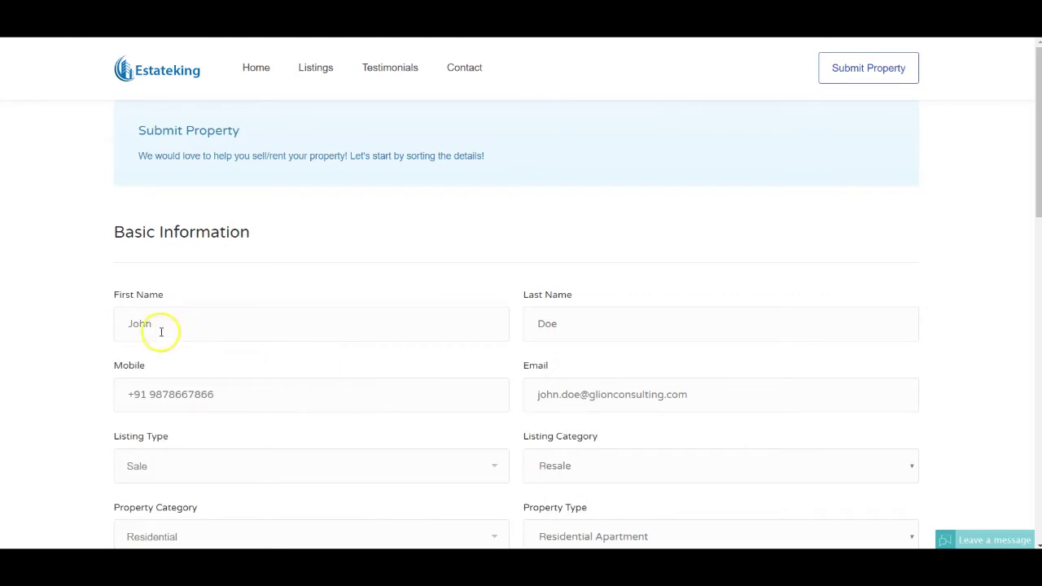
pyautogui.scroll(-1, 397, 377)
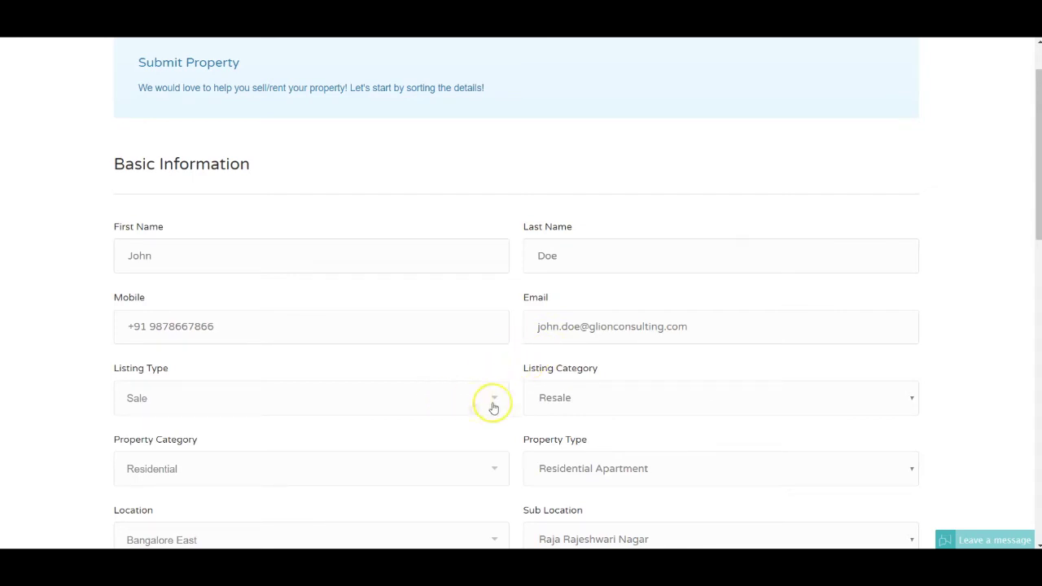
pyautogui.scroll(-1, 587, 409)
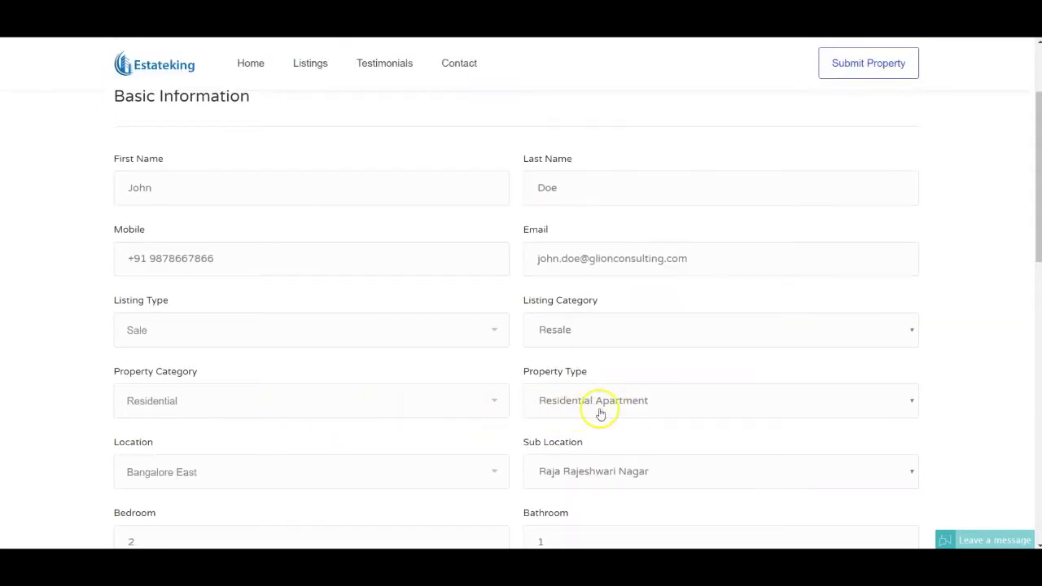
pyautogui.scroll(-2, 341, 388)
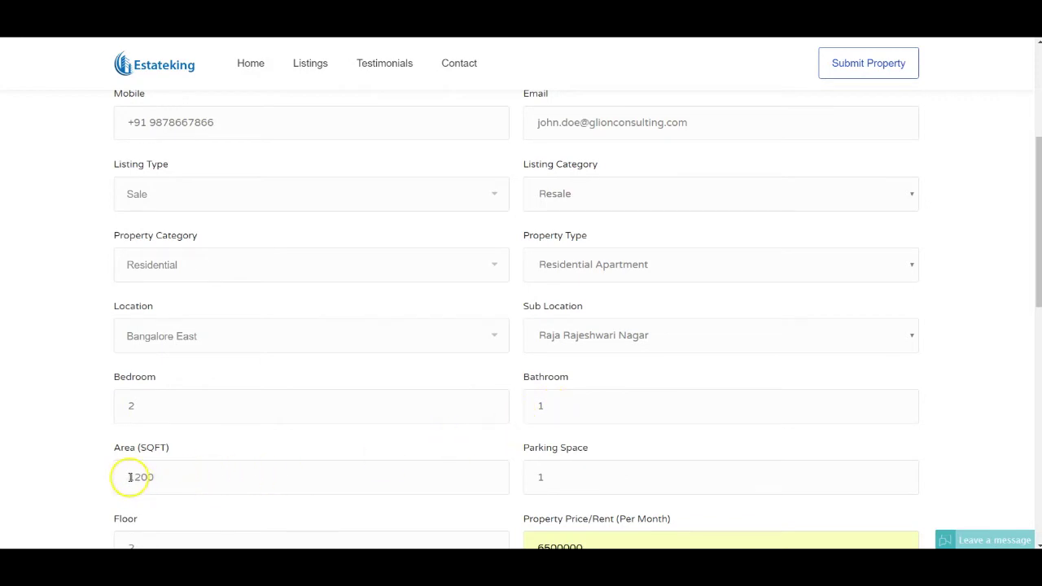
pyautogui.scroll(-1, 586, 480)
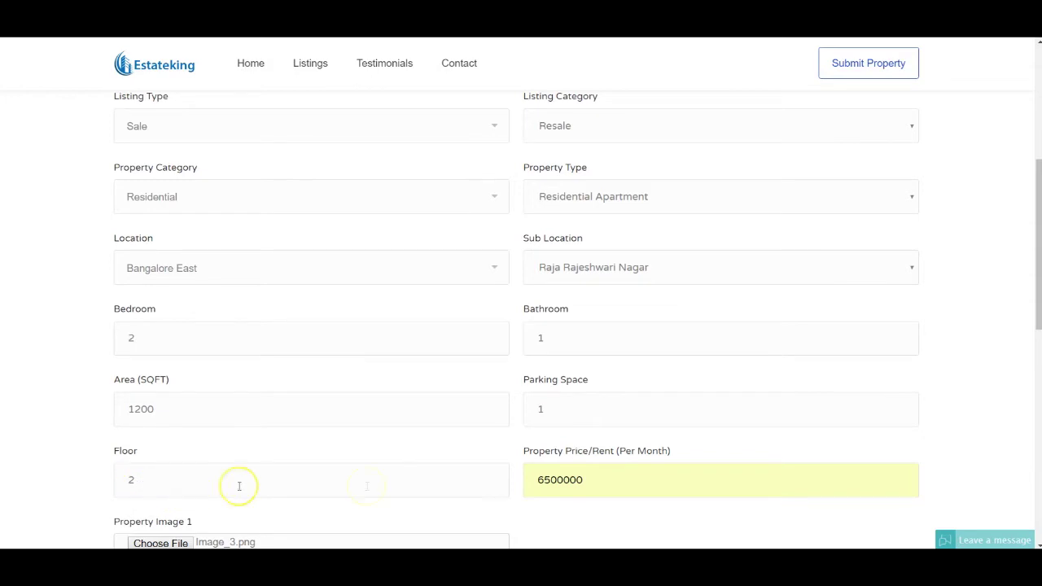
pyautogui.scroll(-1, 582, 488)
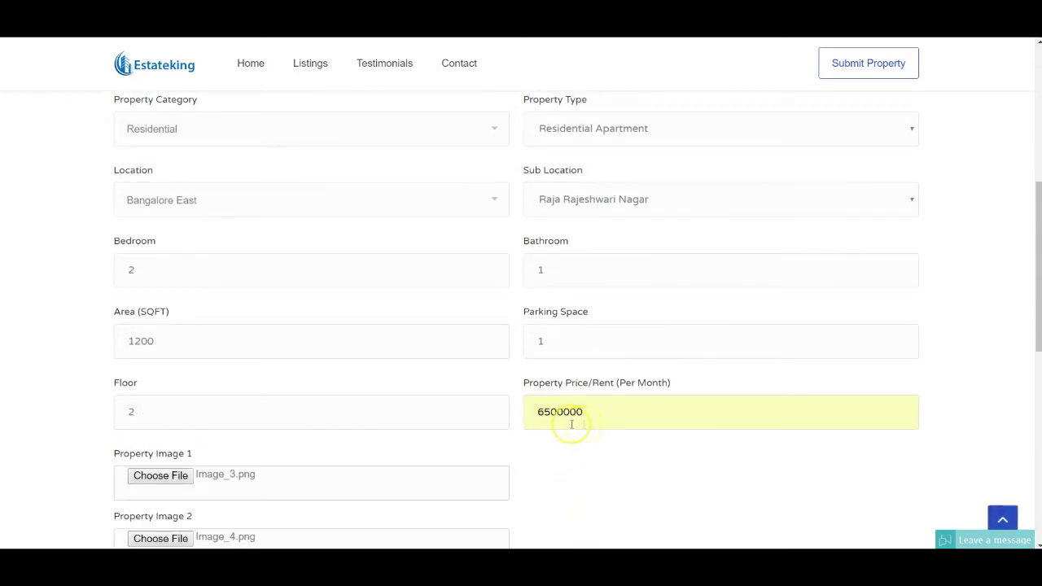
pyautogui.scroll(-2, 576, 437)
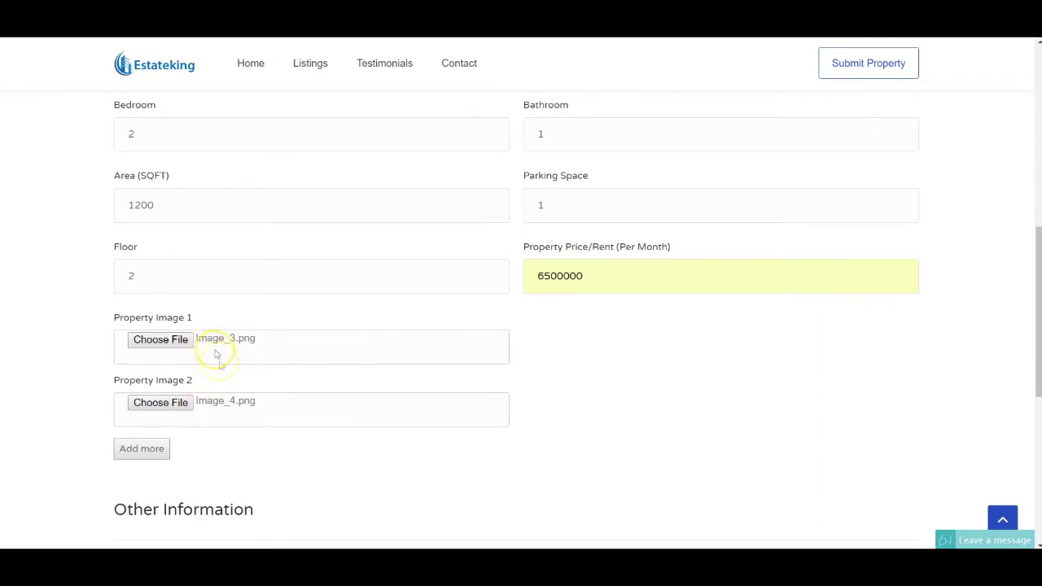
pyautogui.scroll(-3, 365, 404)
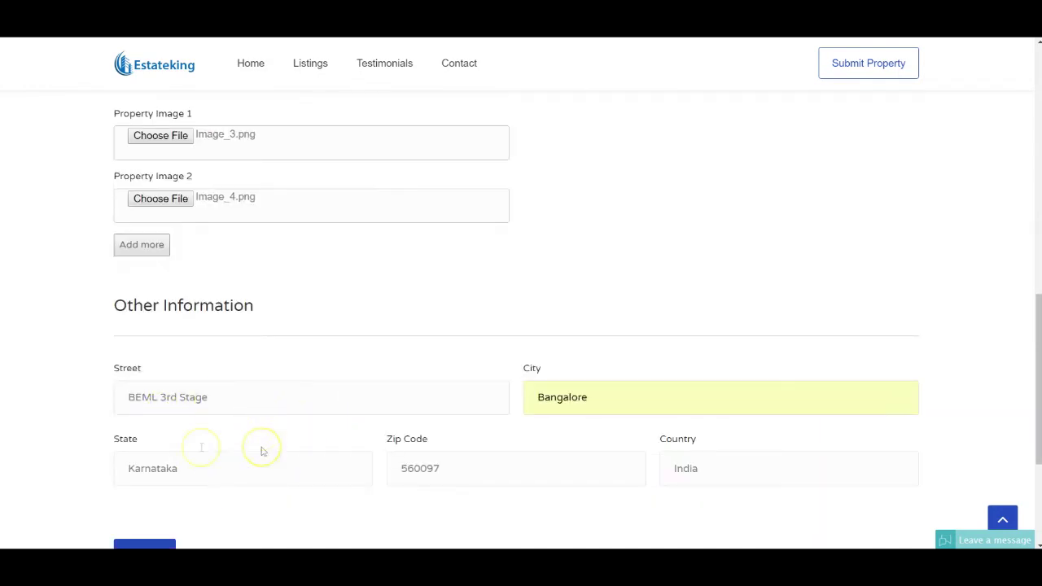
pyautogui.scroll(-2, 228, 447)
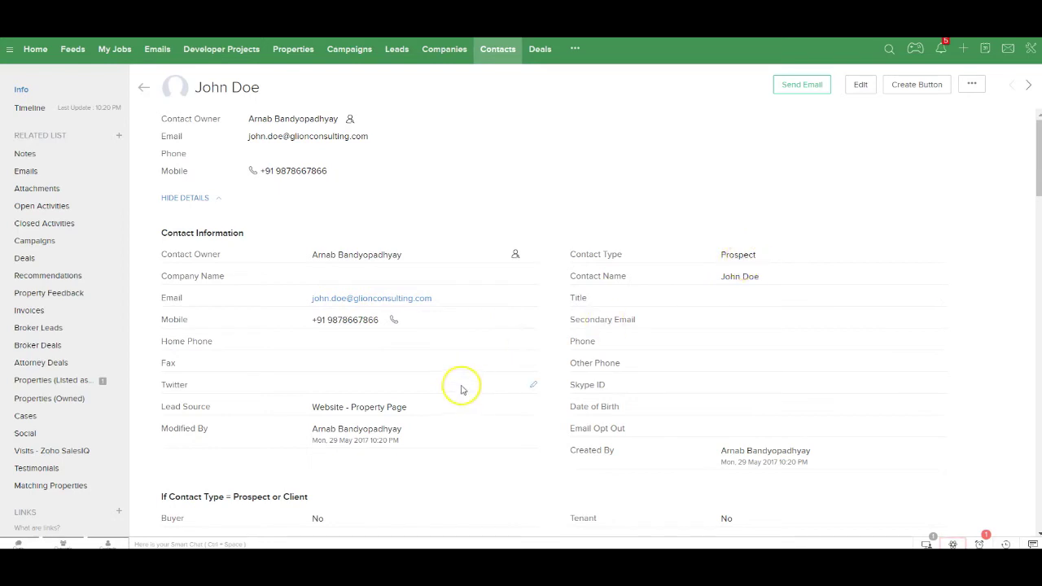
# Open the new 2 BHK apartment record from John Doe's Properties (Listed as Owner/Landlord).
pyautogui.scroll(-1, 461, 388)
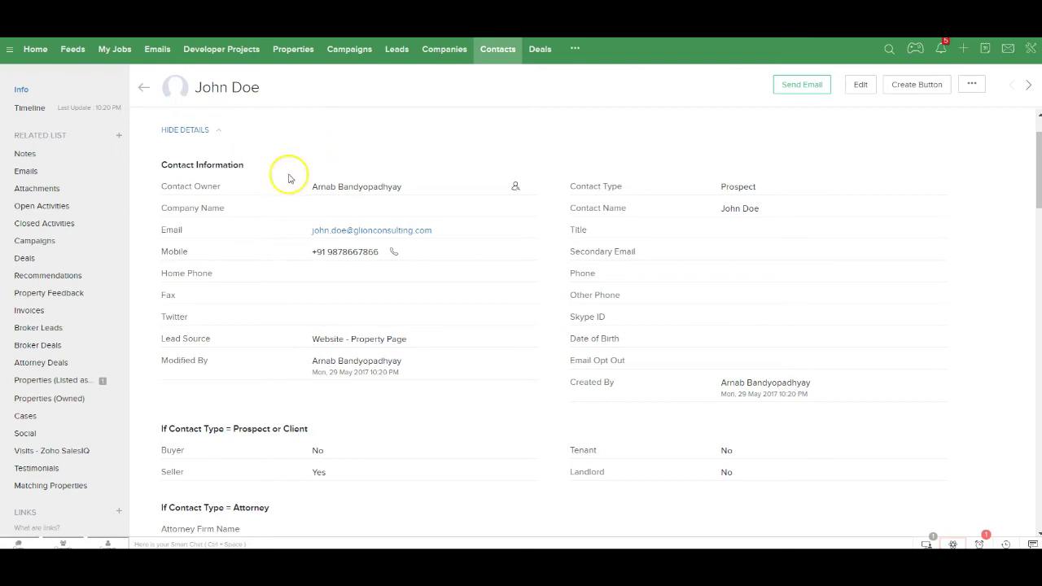
pyautogui.click(55, 384)
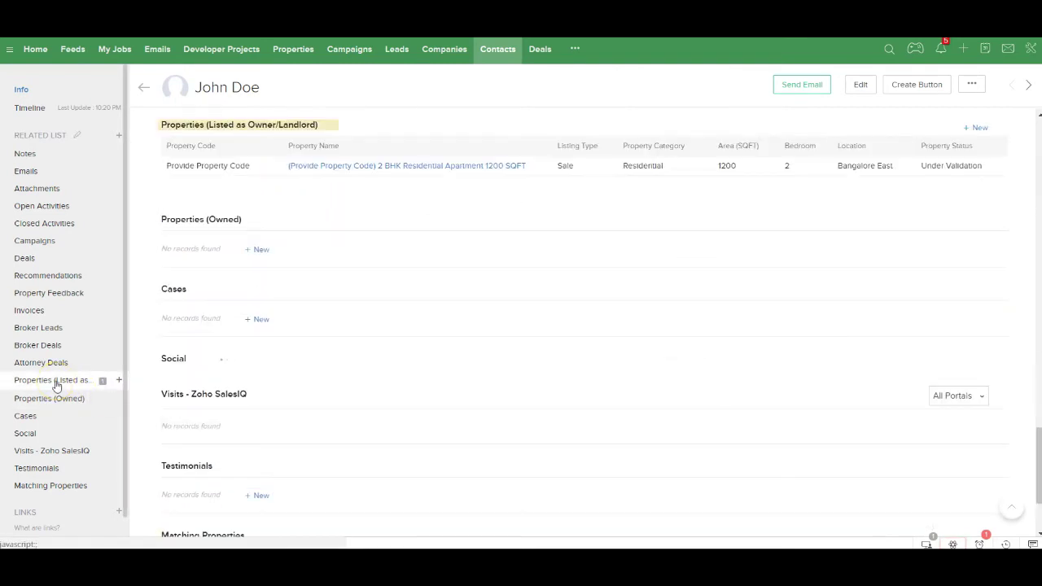
pyautogui.click(328, 167)
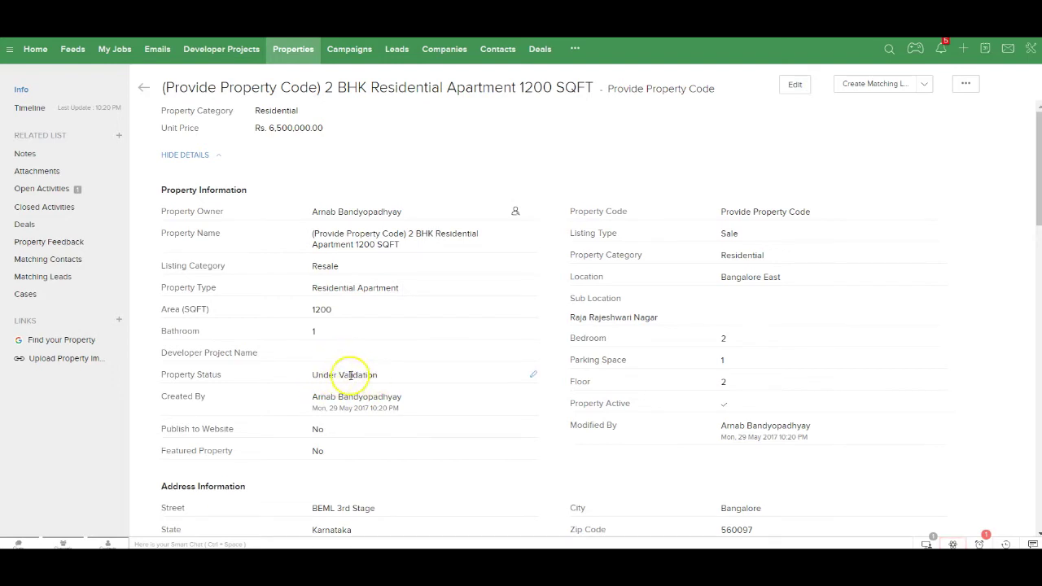
# Mark the property's Validate Property Details task as completed.
pyautogui.click(65, 192)
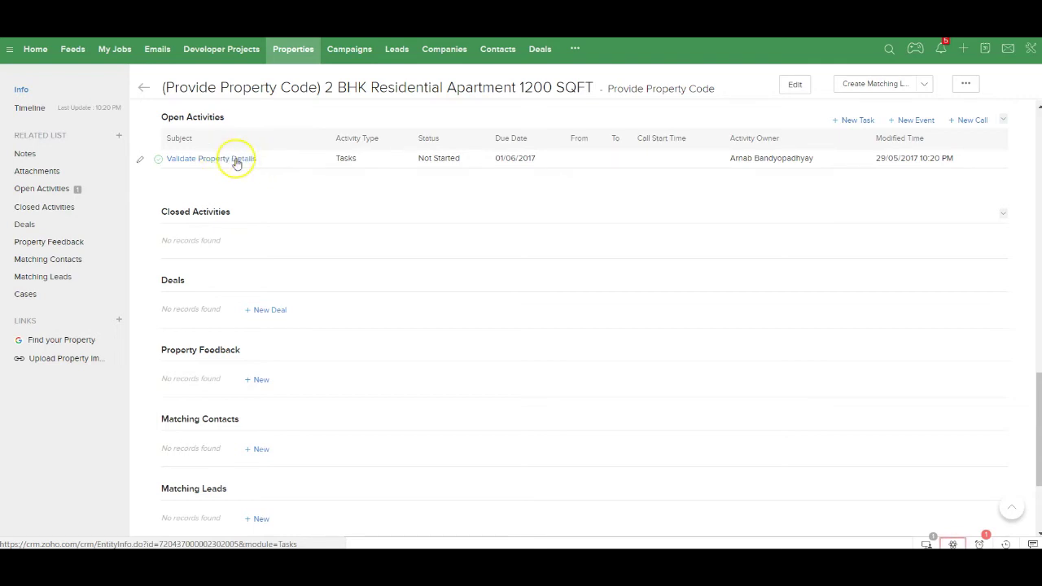
pyautogui.click(157, 159)
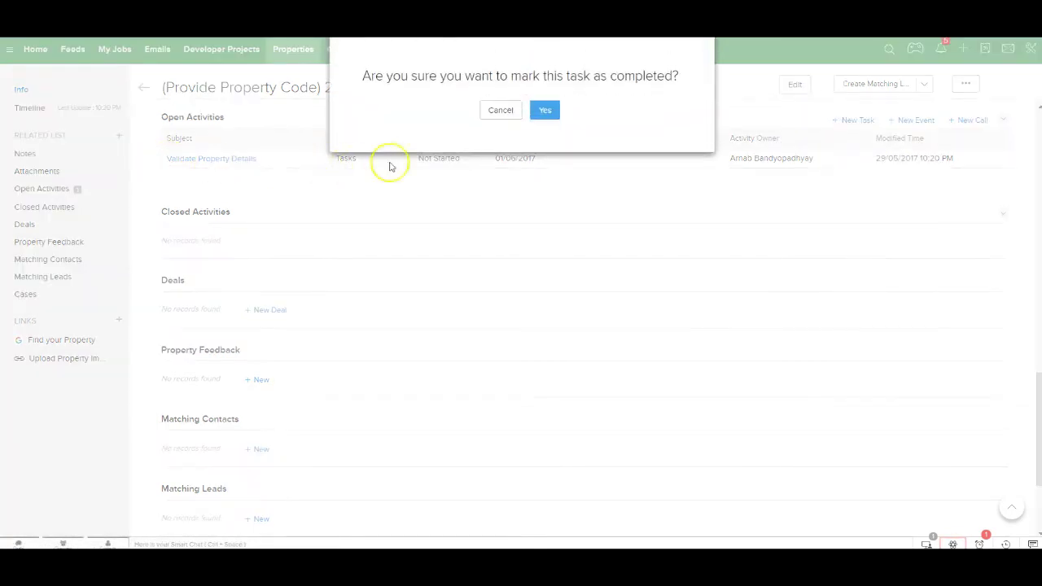
pyautogui.click(543, 111)
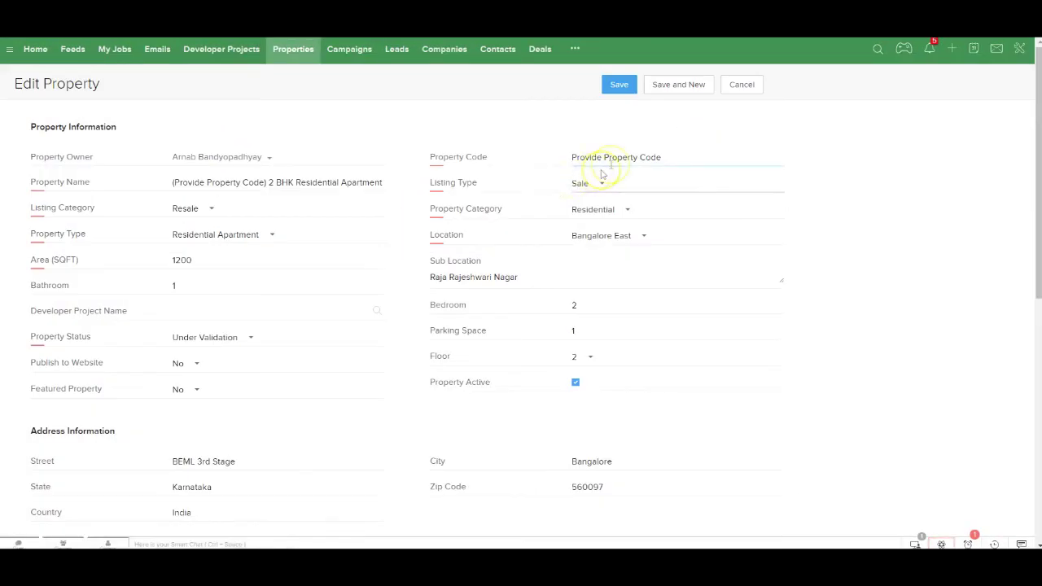
# Replace the property code with ABC654 and set the status to Available.
pyautogui.click(572, 157)
pyautogui.moveTo(572, 157); pyautogui.dragTo(689, 158)
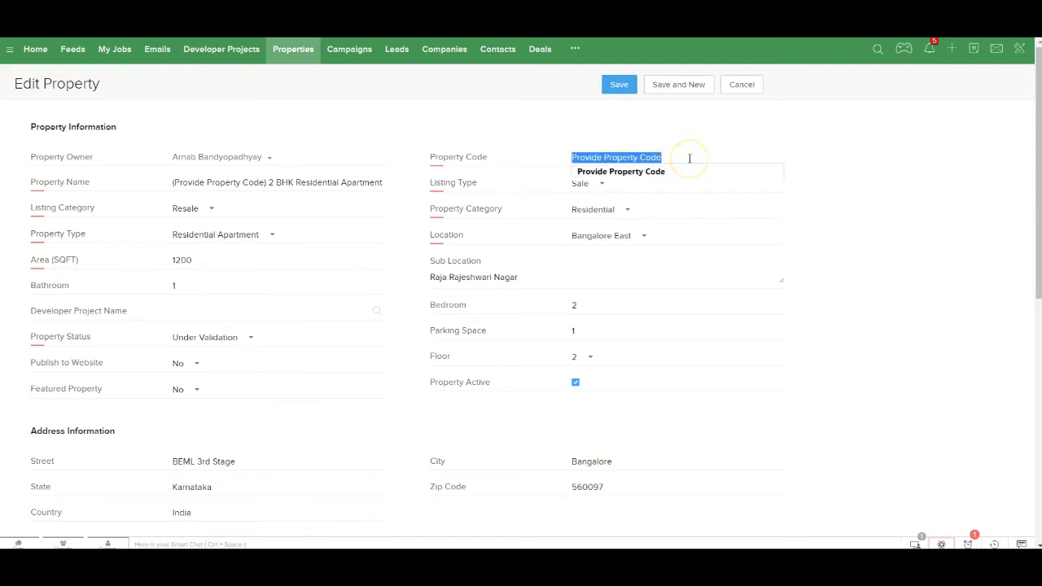
pyautogui.write('ABC')
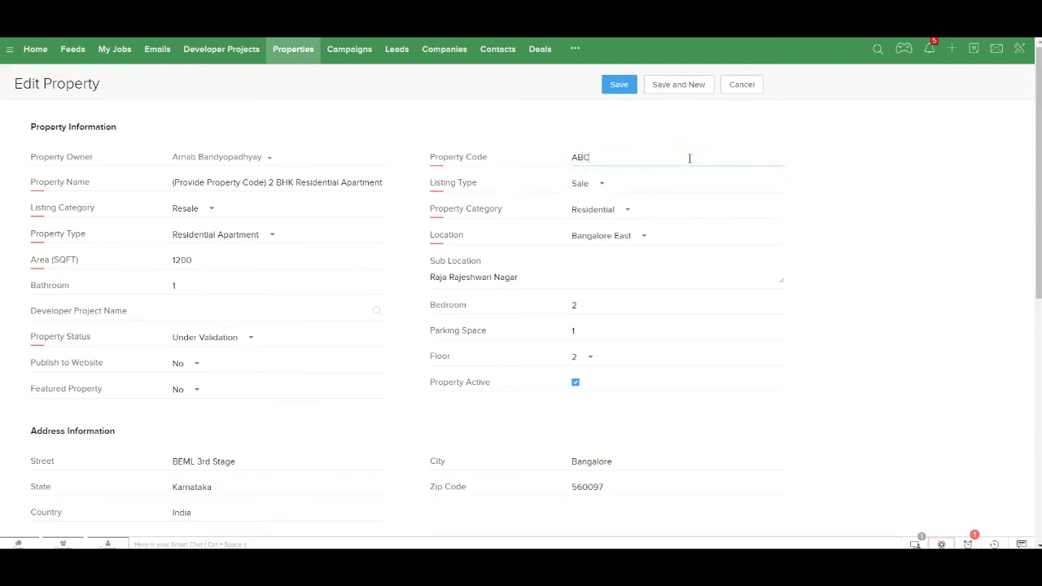
pyautogui.write('654')
pyautogui.click(216, 340)
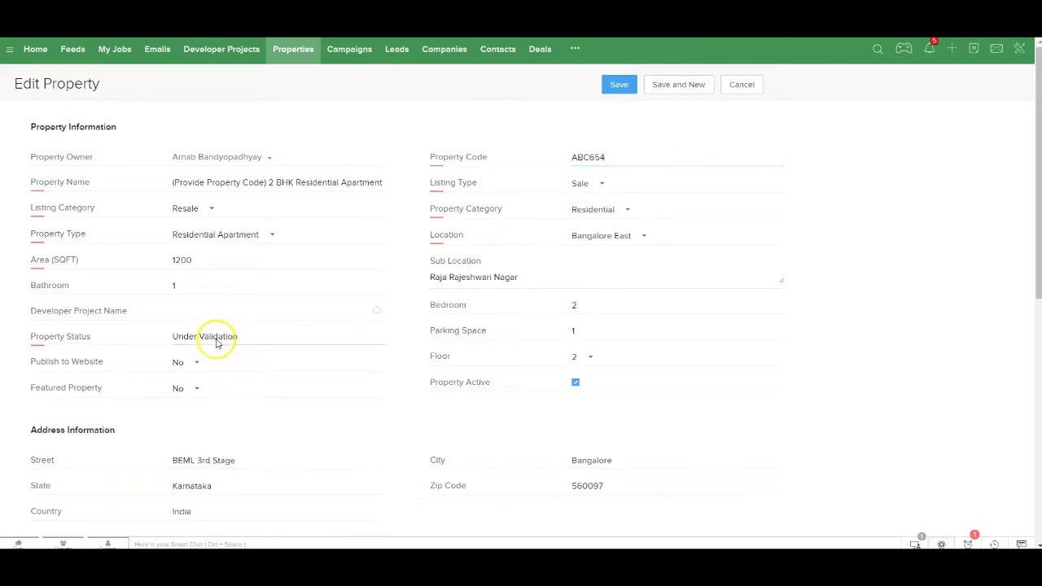
pyautogui.click(205, 391)
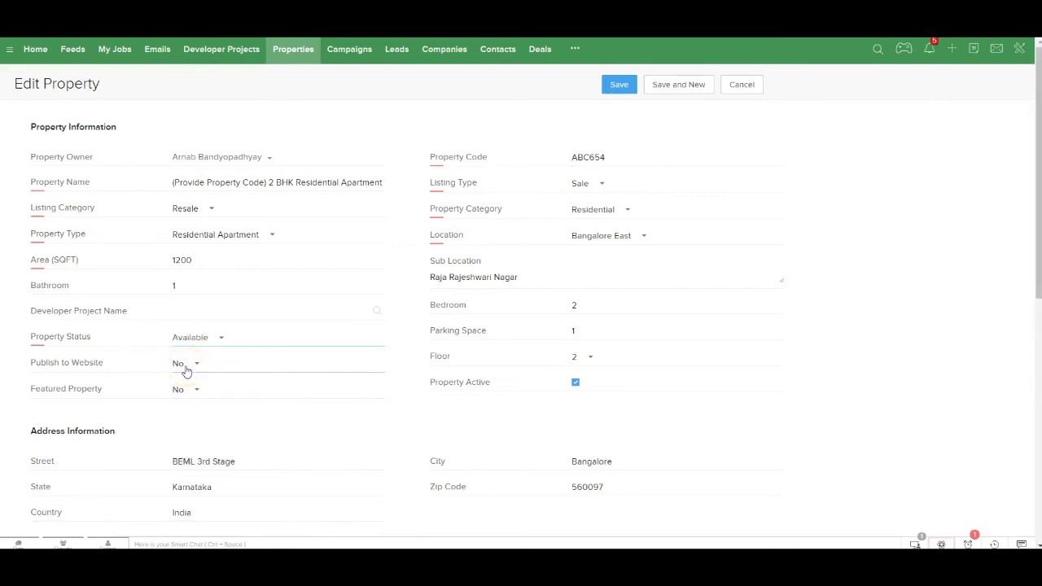
# Set Publish to Website to Yes.
pyautogui.click(192, 367)
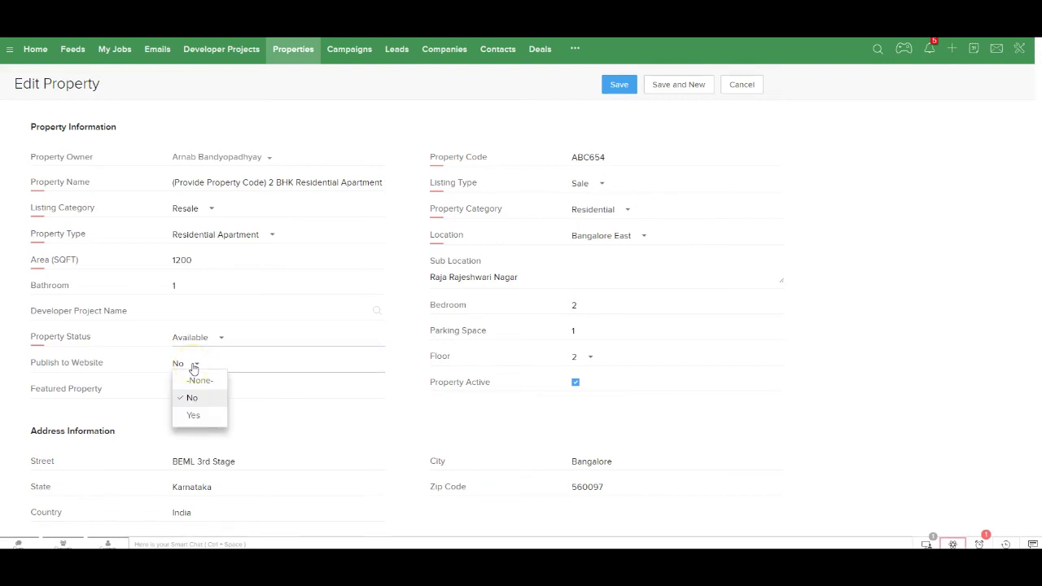
pyautogui.click(193, 418)
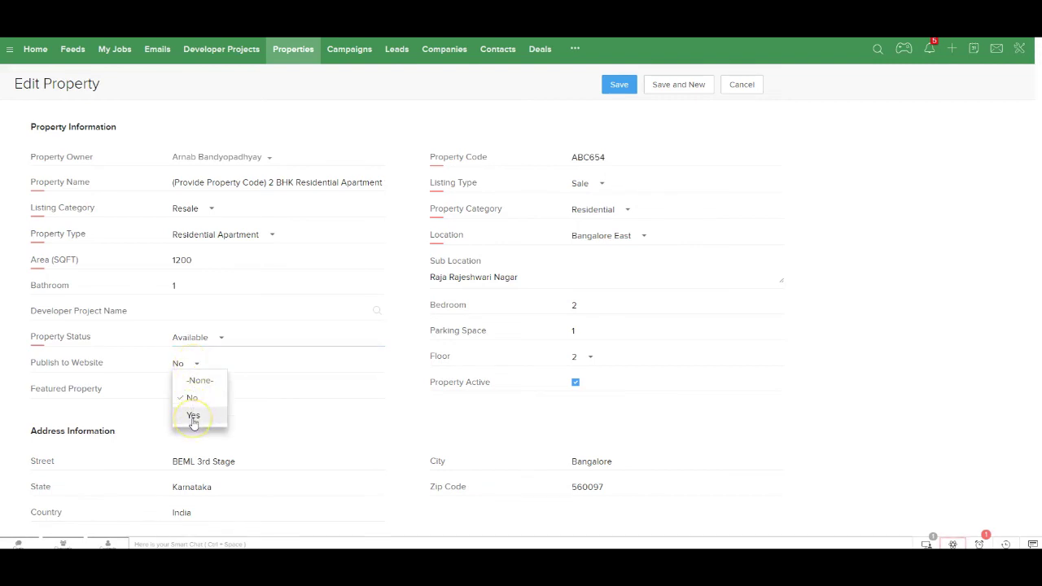
pyautogui.click(187, 396)
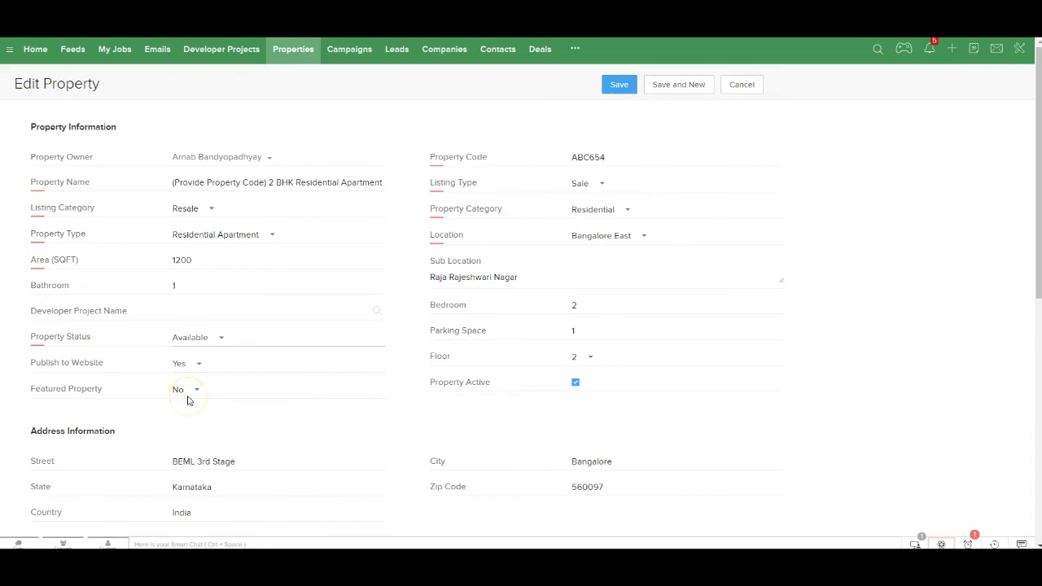
pyautogui.click(193, 419)
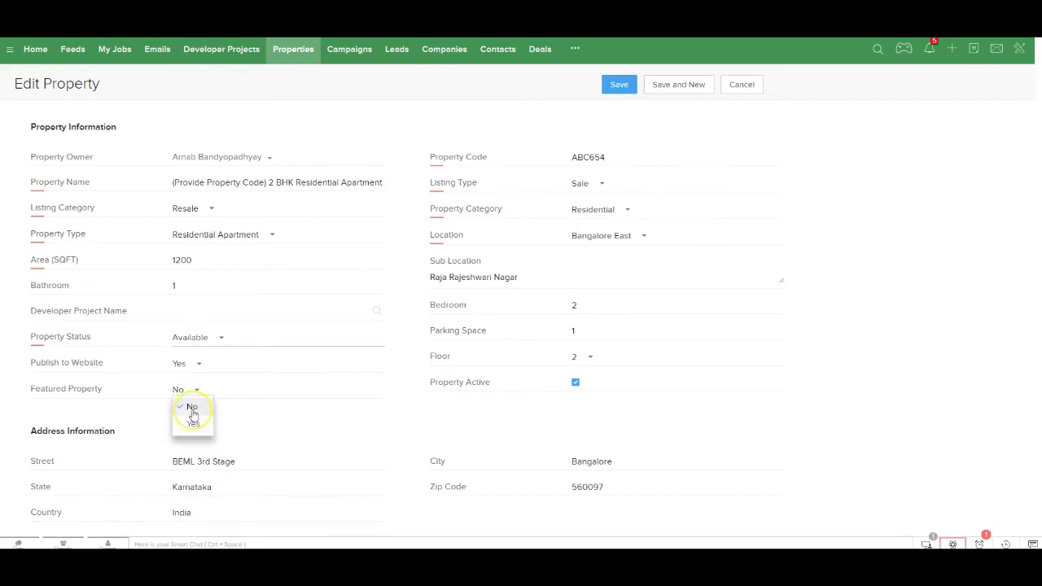